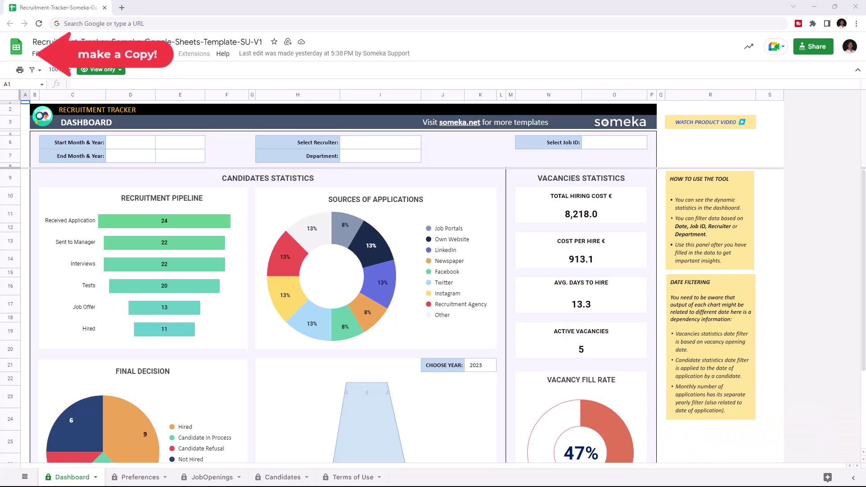
Make an editable copy of the Recruitment Tracker template with File > Make a copy.
left_click(37, 54)
left_click(56, 114)
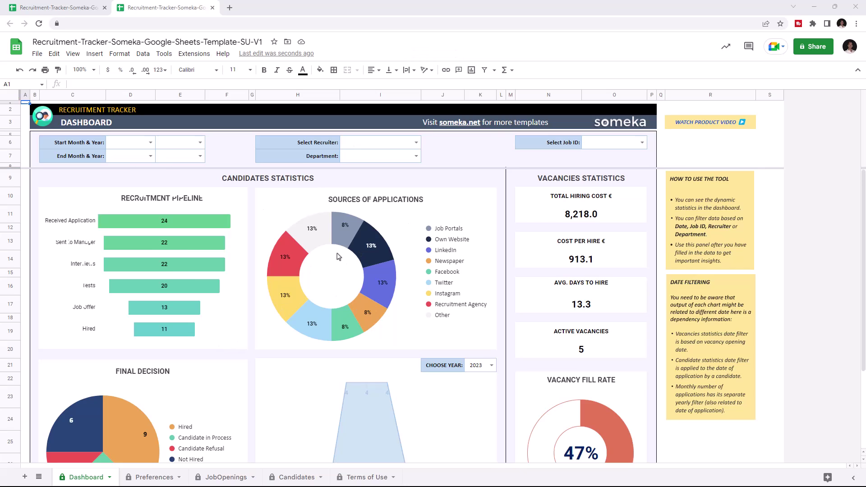
Browse the Preferences, JobOpenings and Candidates sheets, ending on JobOpenings.
left_click(156, 478)
left_click(201, 481)
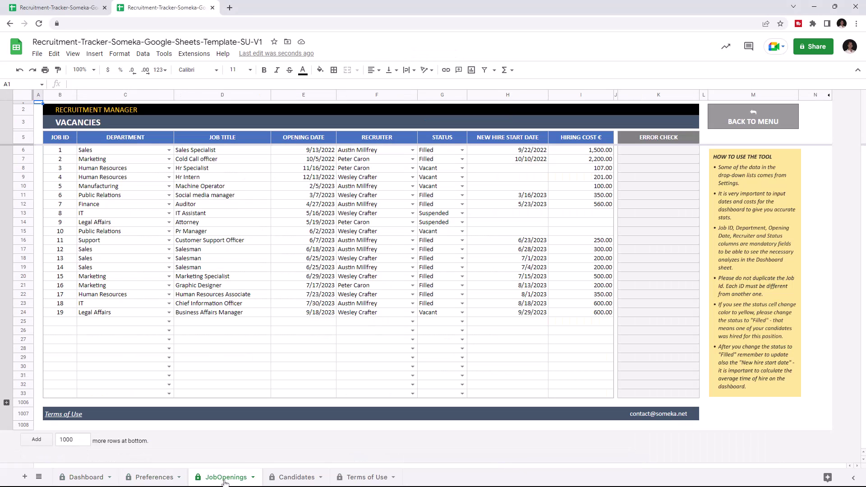
left_click(297, 481)
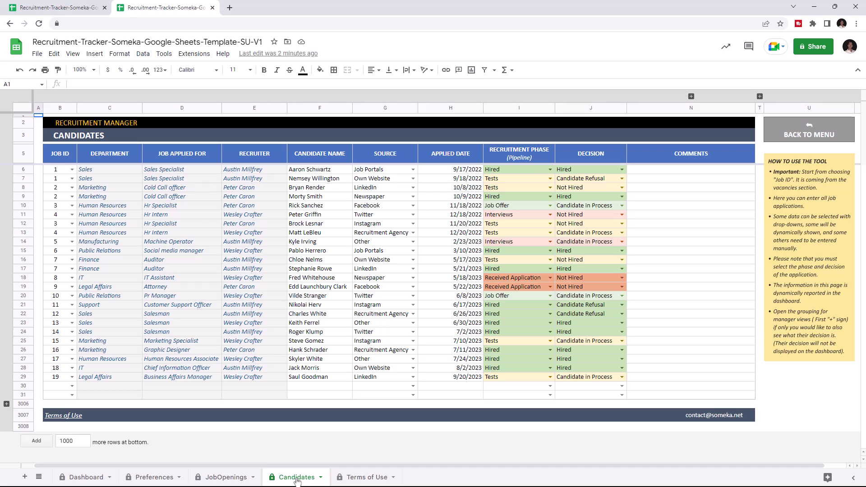
left_click(221, 478)
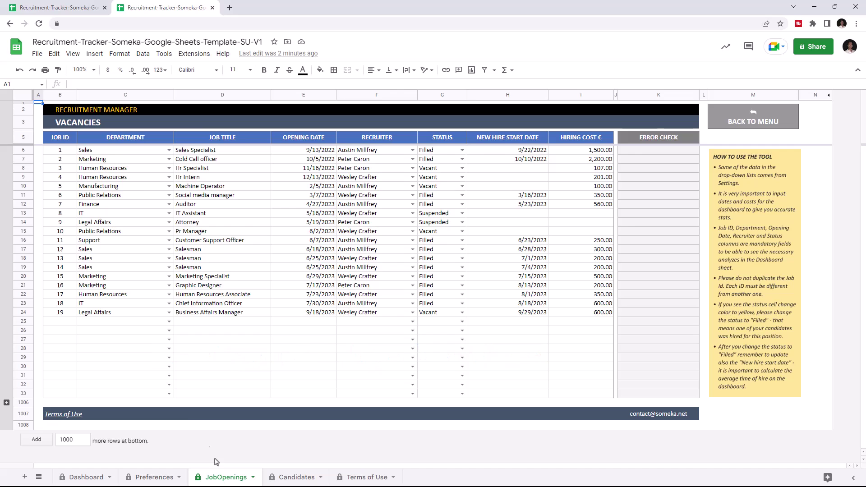
Start vacancy 20 in row 25: Legal Affairs department, titled 'Legal Affairs Intern'.
left_click(60, 321)
type("20")
left_click(168, 321)
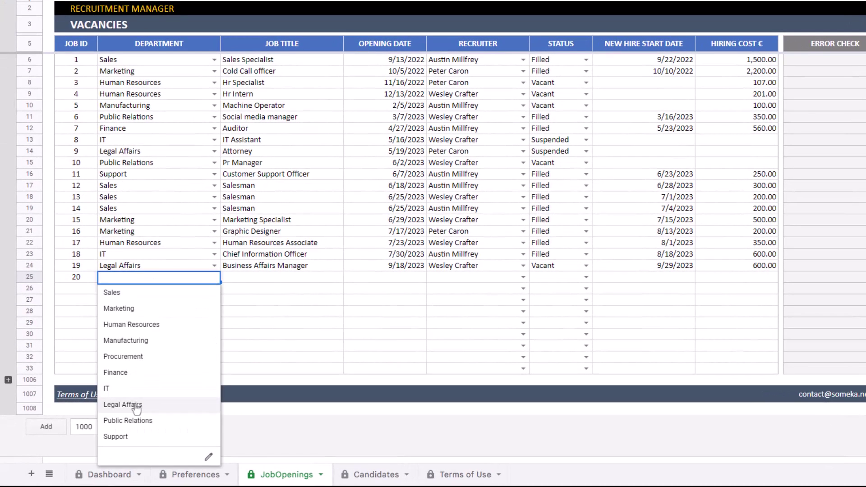
left_click(137, 404)
left_click(270, 277)
type("Legal Affairs Intern")
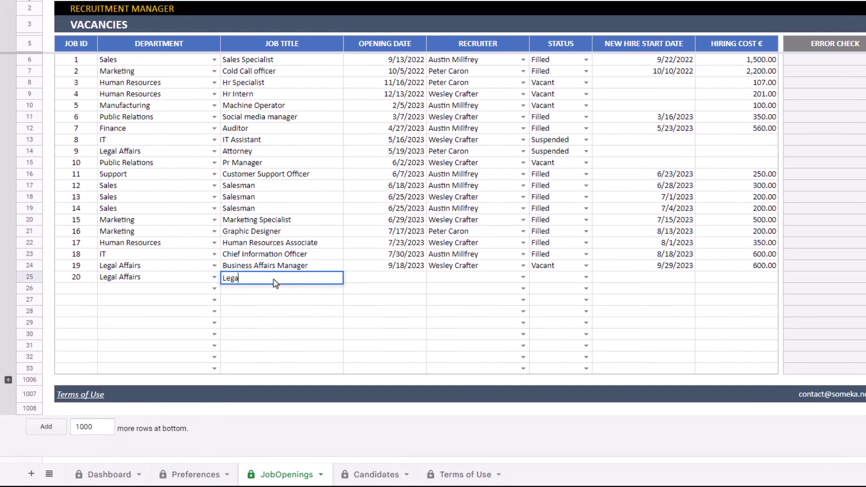
Give vacancy 20 opening date 3/8/2023, a recruiter, status Vacant and hiring cost 400.
double_click(420, 281)
left_click(388, 335)
left_click(523, 277)
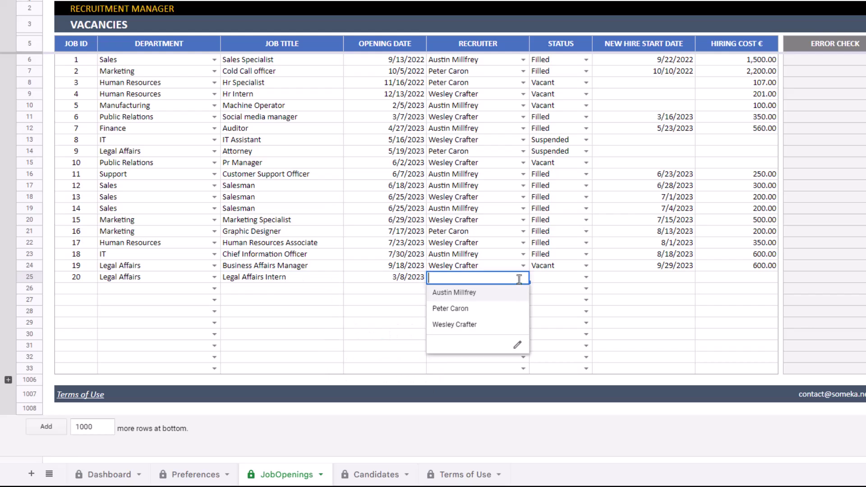
left_click(488, 309)
left_click(588, 279)
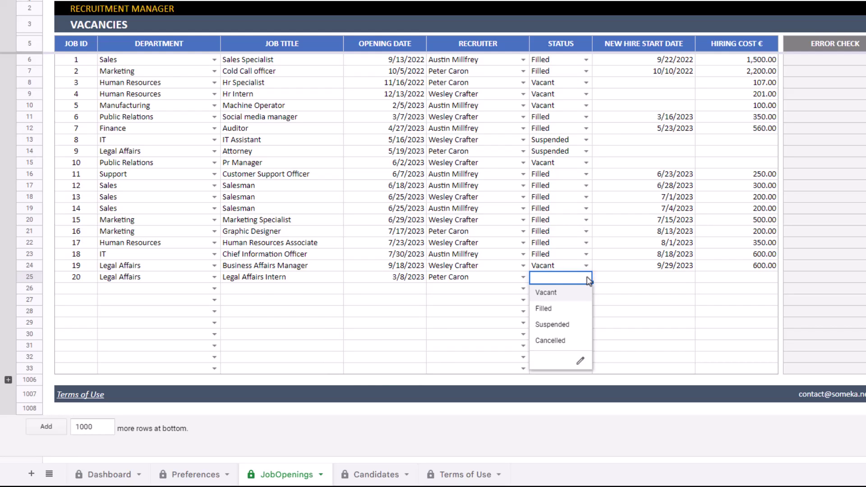
left_click(559, 299)
left_click(737, 280)
type("400")
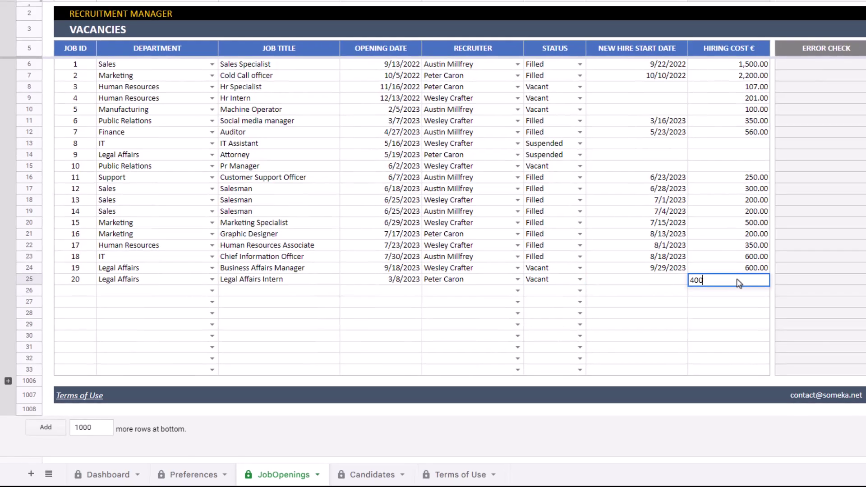
key("Return")
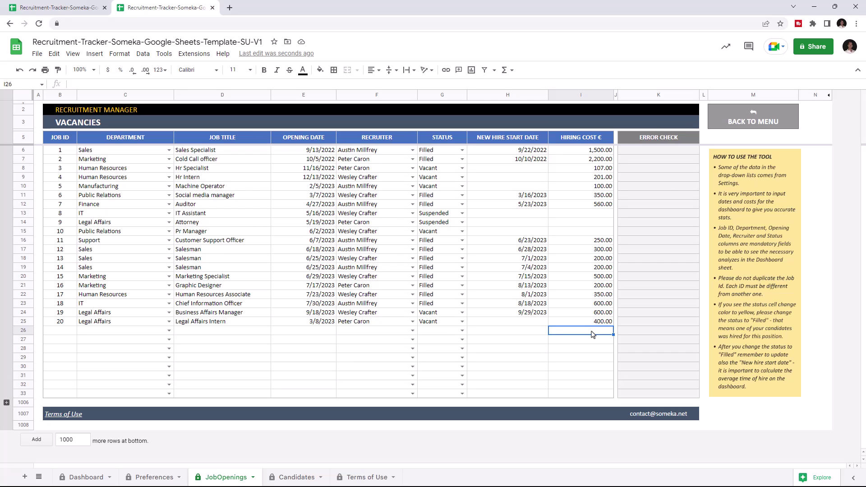
On the Candidates sheet, add a row-30 candidate for Job ID 20 with their full name.
left_click(286, 479)
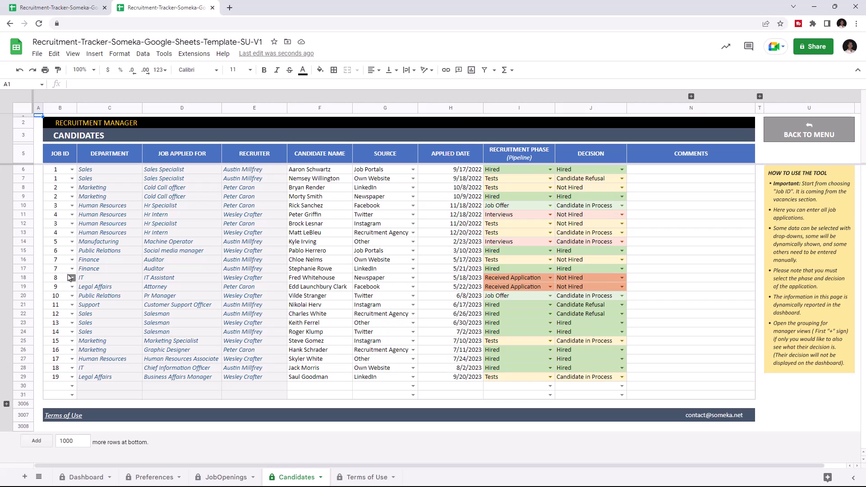
left_click(72, 386)
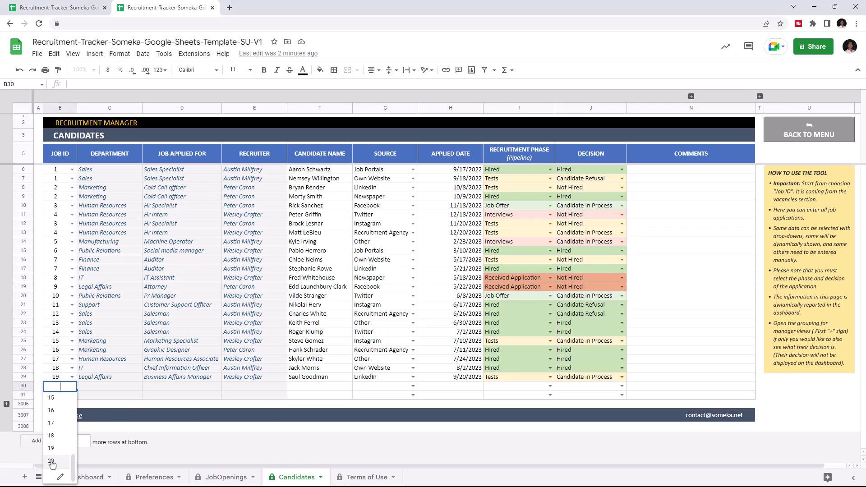
left_click(51, 461)
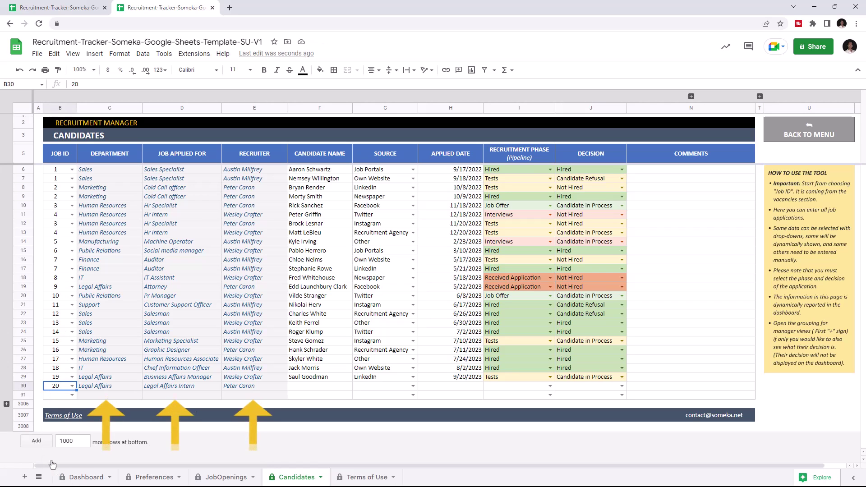
left_click(315, 388)
key("Tab")
key("Return")
Set source LinkedIn, applied date 3/8/2023, phase Interviews and decision Candidate in Process.
key("Down")
key("Down")
key("Down")
key("Return")
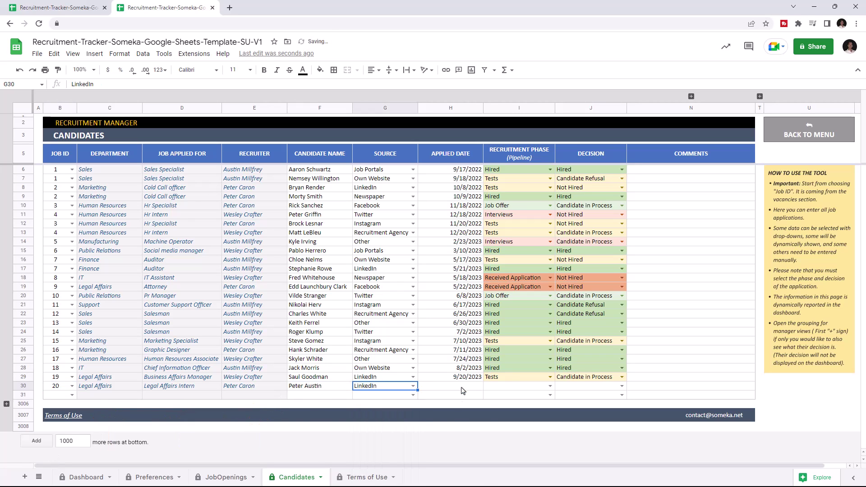
double_click(459, 387)
left_click(455, 438)
left_click(550, 386)
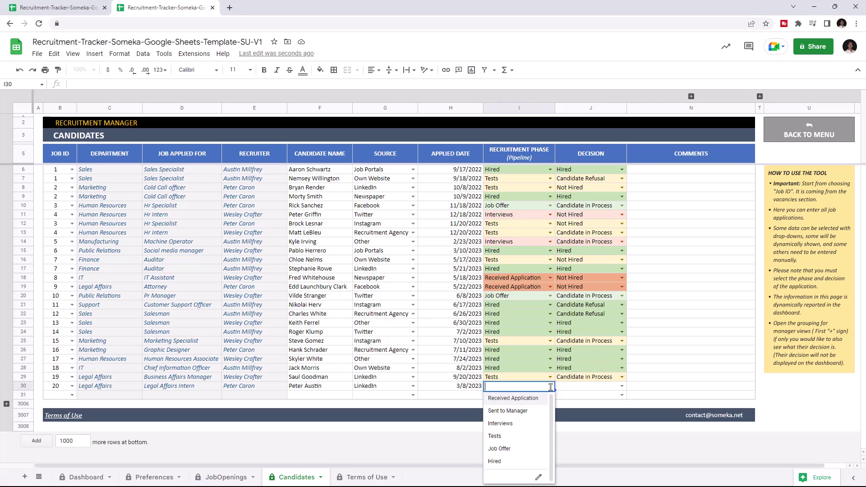
left_click(530, 424)
left_click(620, 387)
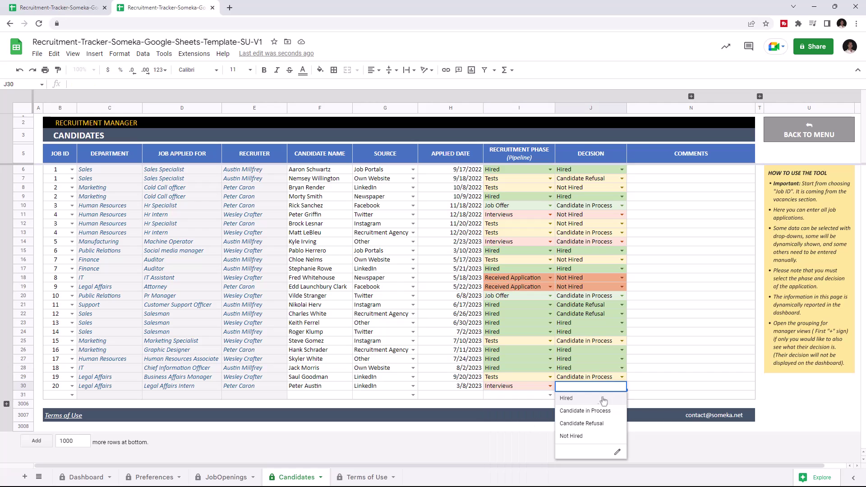
left_click(594, 411)
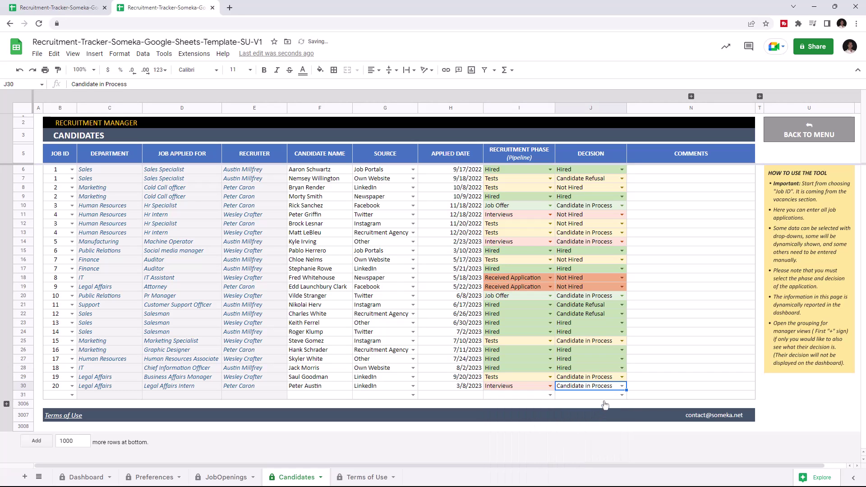
Expand the manager-view column group, then the comment columns from Received Application to Job Offer.
left_click(641, 395)
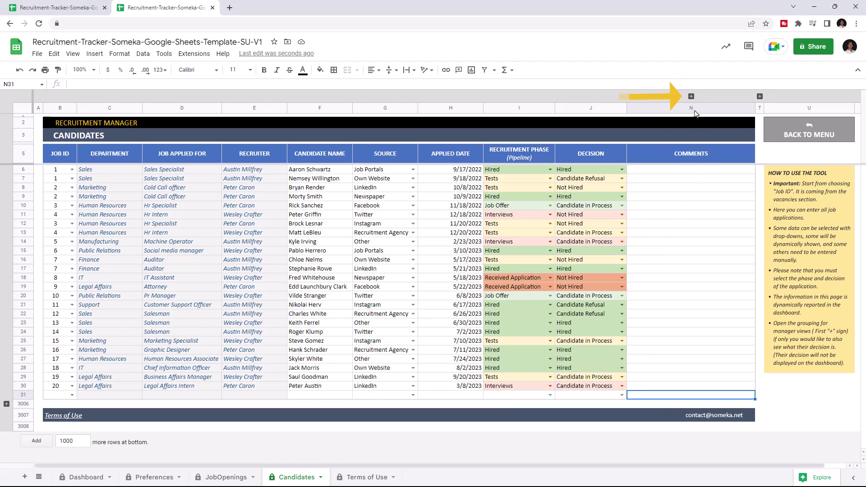
left_click(691, 96)
left_click(631, 314)
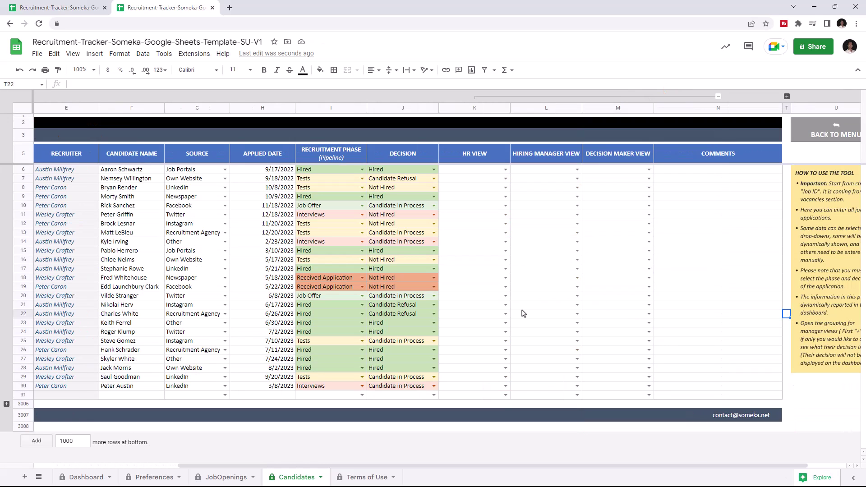
left_click(504, 378)
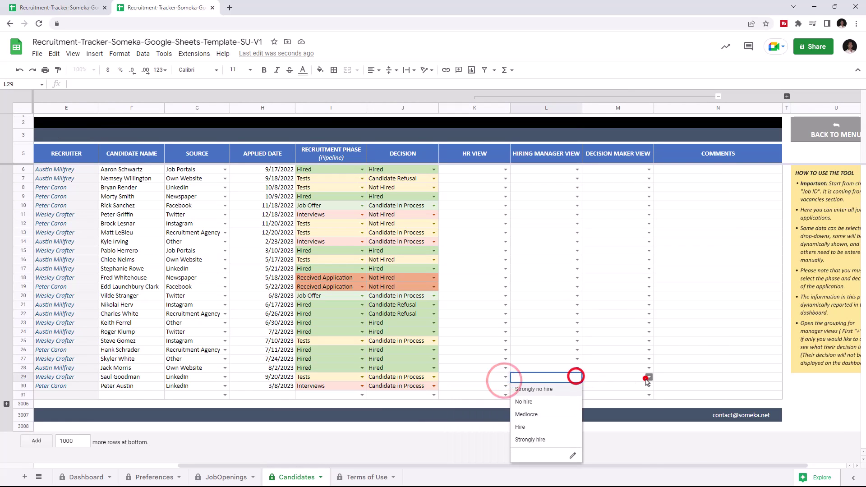
left_click(678, 381)
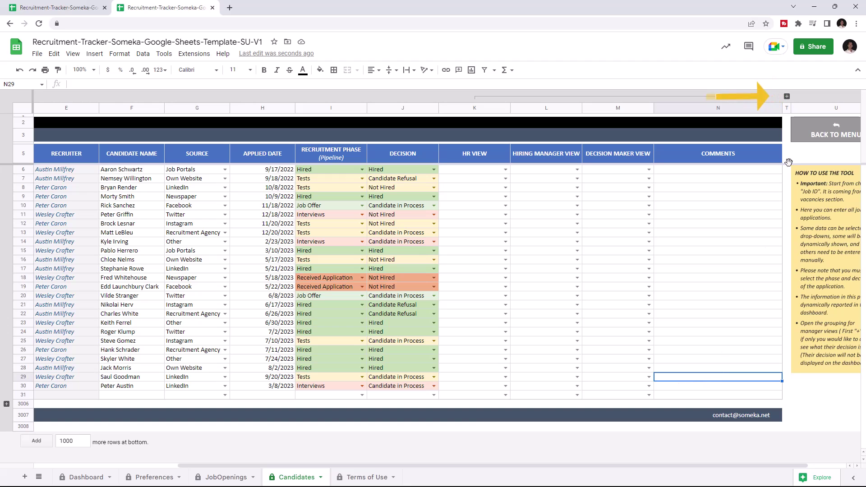
left_click(786, 96)
left_click_drag(586, 465, 715, 469)
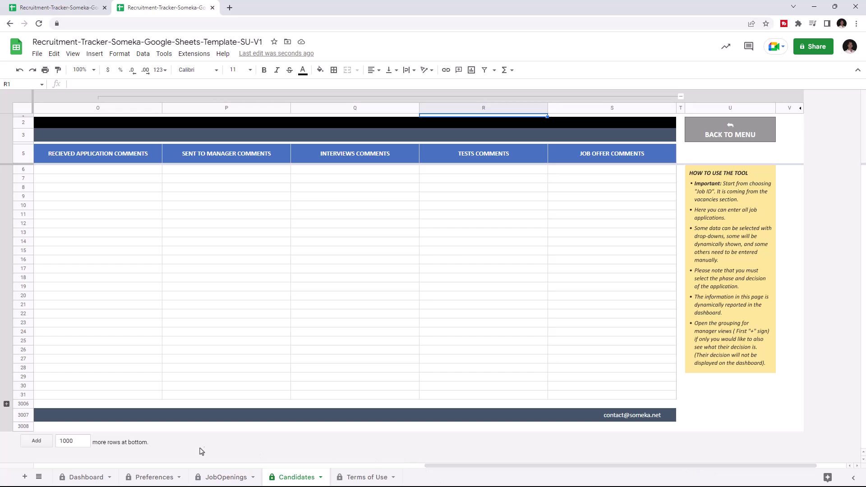
Switch to the Preferences sheet and read the caution note on the Vacant status.
left_click(155, 477)
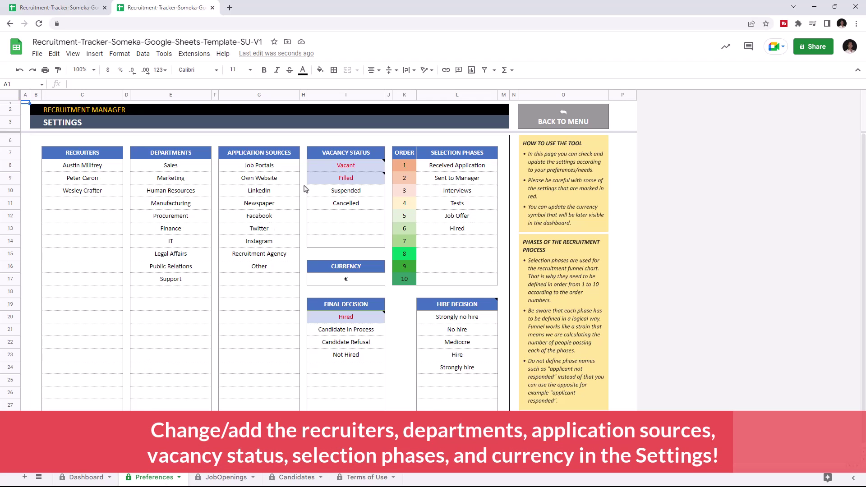
left_click(344, 168)
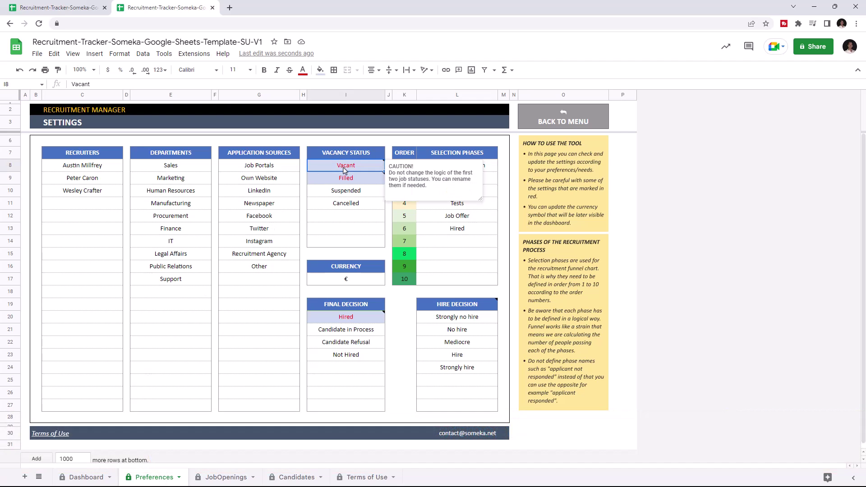
left_click(303, 216)
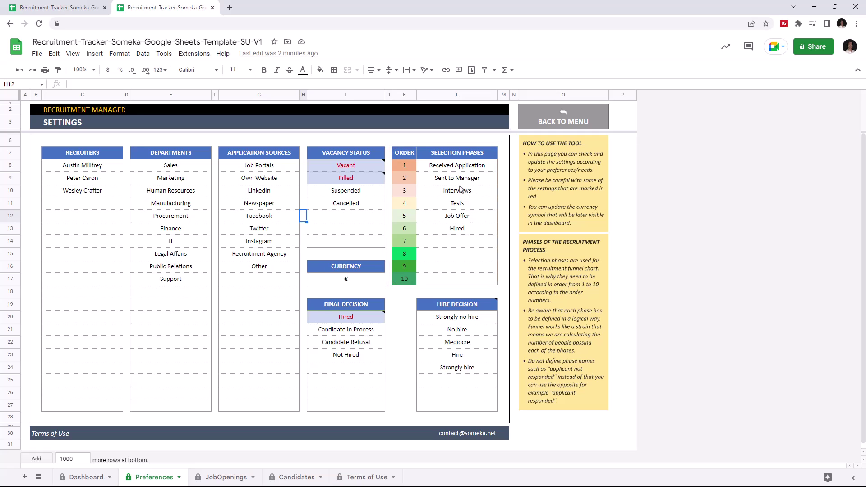
On the Dashboard, switch the monthly applications chart to 2022, then back to 2023.
left_click(86, 480)
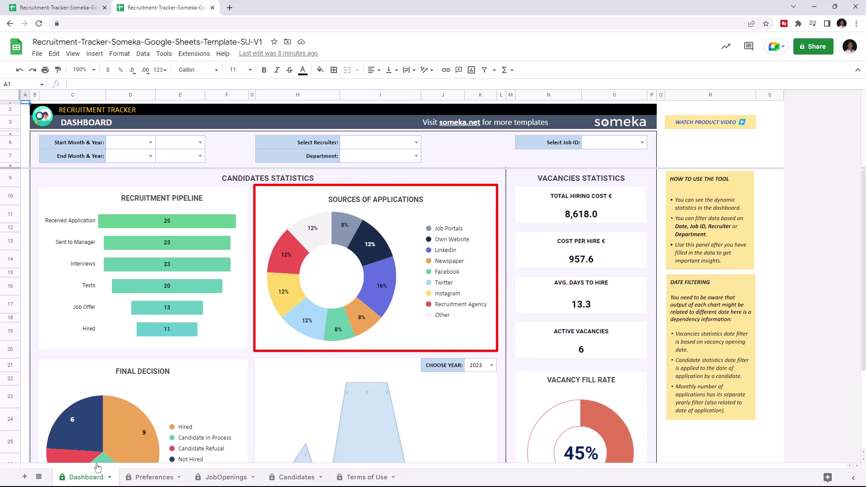
scroll(212, 314, "down", 3)
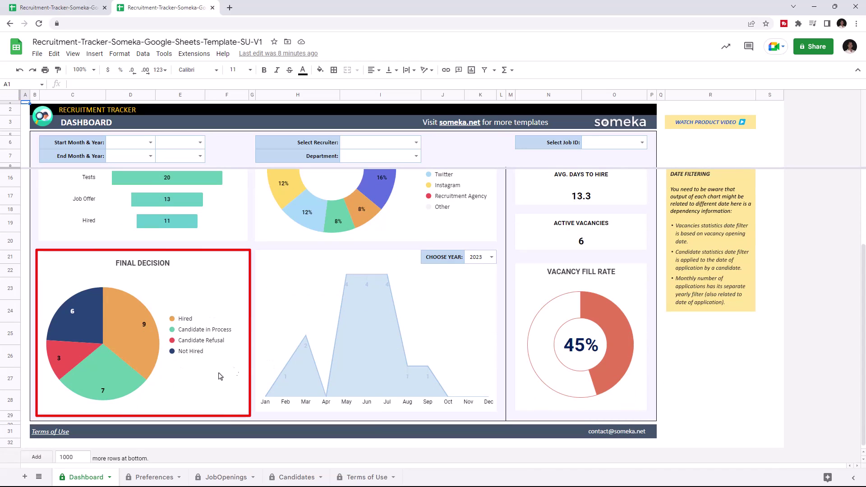
left_click(479, 257)
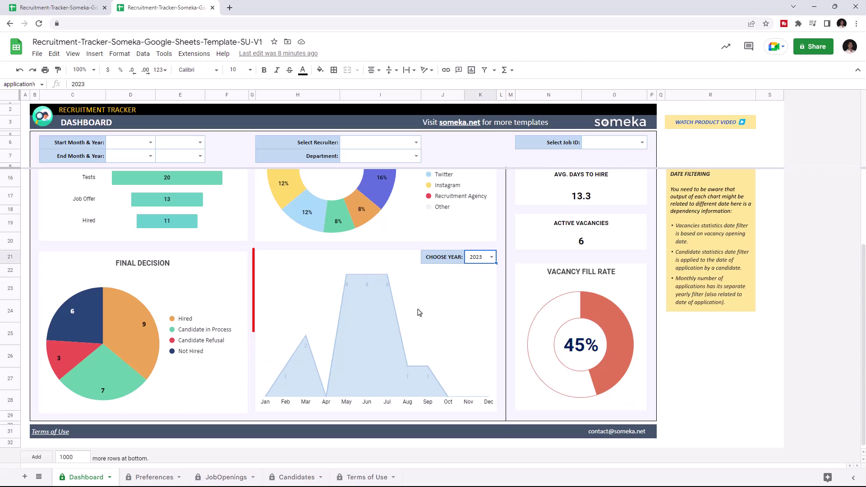
left_click(491, 257)
left_click(480, 272)
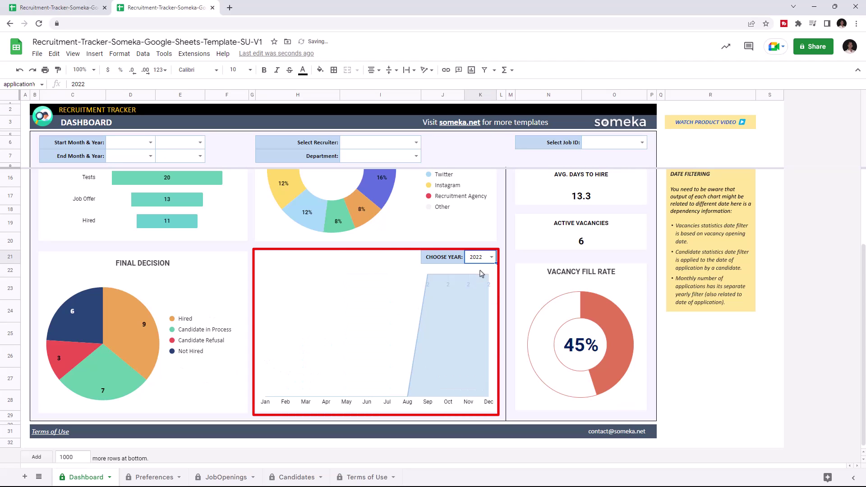
left_click(491, 257)
left_click(474, 283)
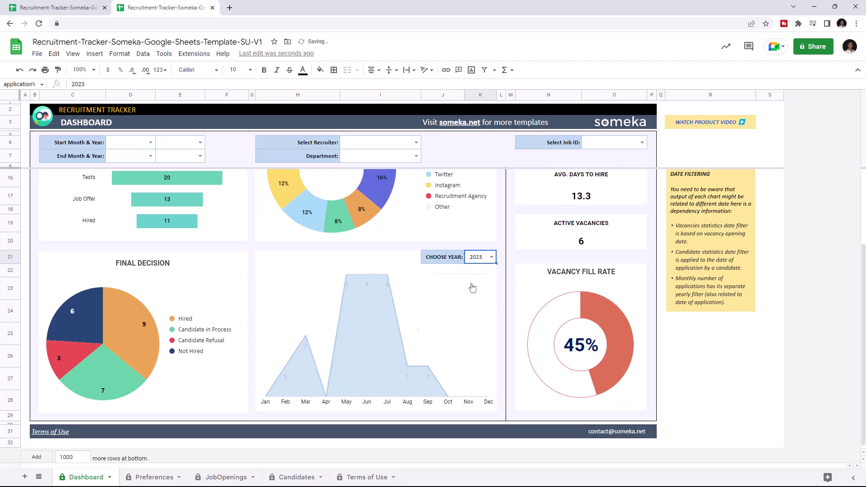
scroll(472, 287, "up", 3)
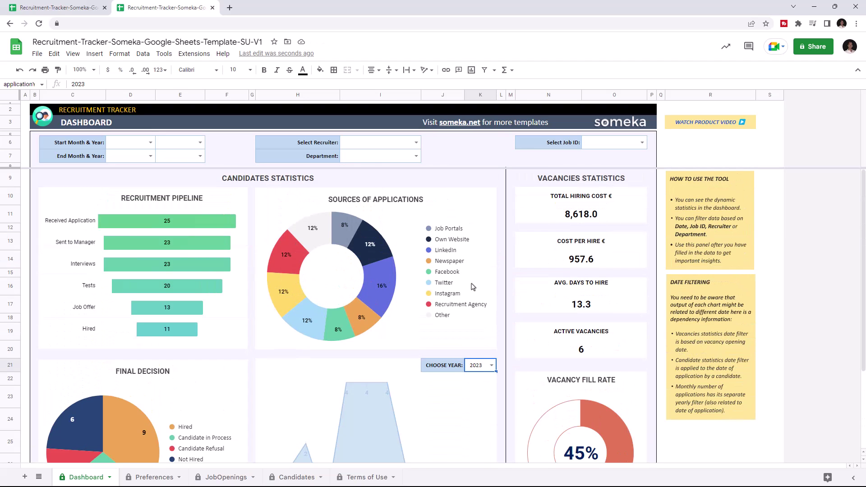